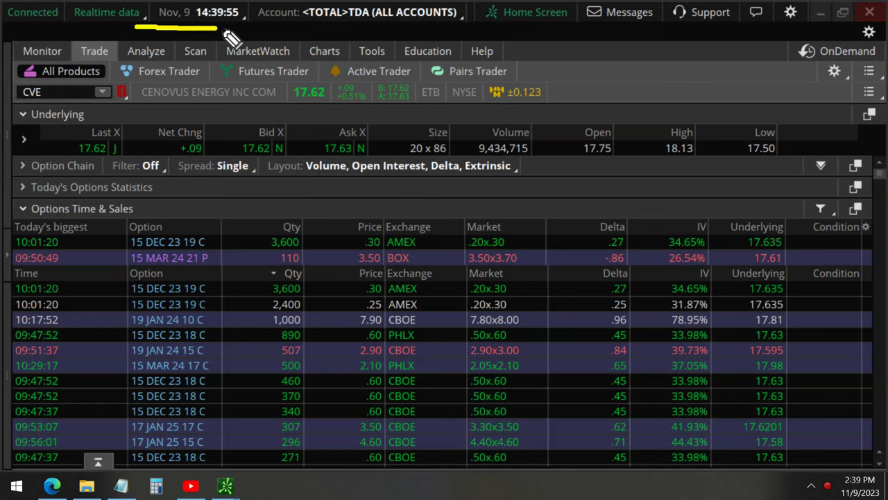
With the screen pen, underline the trade time and CVE quote, and mark the two 15 DEC 23 19 C rows and quantities.
{"action": "mouse_move", "coordinate": [315, 105]}
{"action": "left_mouse_down"}
{"action": "mouse_move", "coordinate": [18, 106]}
{"action": "mouse_move", "coordinate": [55, 94]}
{"action": "mouse_move", "coordinate": [57, 104]}
{"action": "left_mouse_up"}
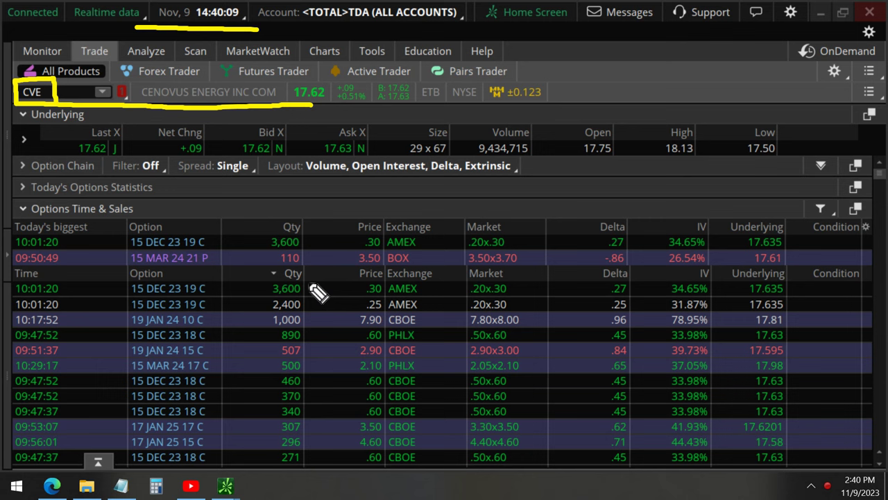
{"action": "mouse_move", "coordinate": [309, 281]}
{"action": "left_mouse_down"}
{"action": "mouse_move", "coordinate": [294, 298]}
{"action": "mouse_move", "coordinate": [310, 301]}
{"action": "mouse_move", "coordinate": [266, 303]}
{"action": "mouse_move", "coordinate": [260, 313]}
{"action": "mouse_move", "coordinate": [126, 316]}
{"action": "mouse_move", "coordinate": [126, 270]}
{"action": "mouse_move", "coordinate": [224, 280]}
{"action": "mouse_move", "coordinate": [224, 316]}
{"action": "left_mouse_up"}
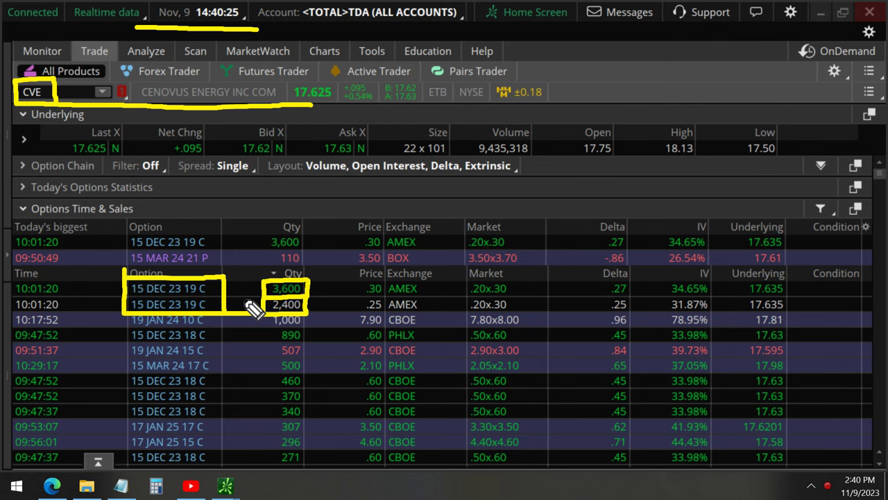
{"action": "left_click_drag", "start_coordinate": [248, 313], "coordinate": [258, 314]}
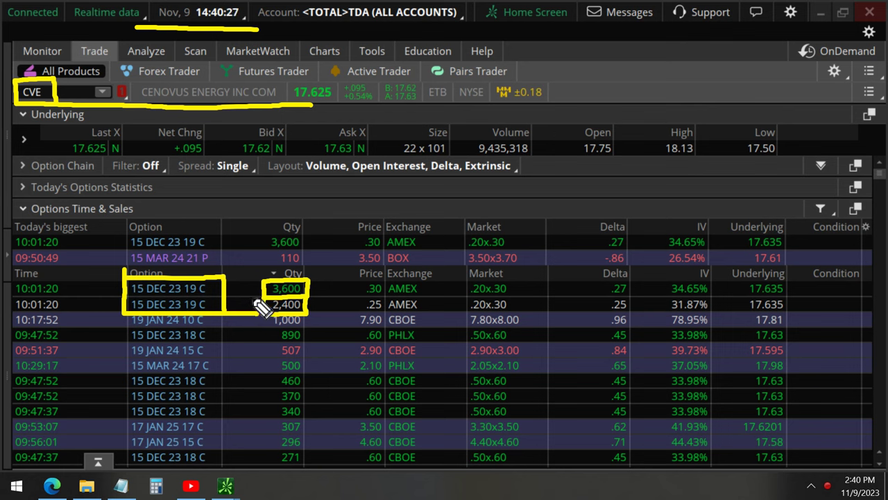
{"action": "left_click_drag", "start_coordinate": [126, 278], "coordinate": [64, 278]}
{"action": "left_click_drag", "start_coordinate": [64, 313], "coordinate": [125, 313]}
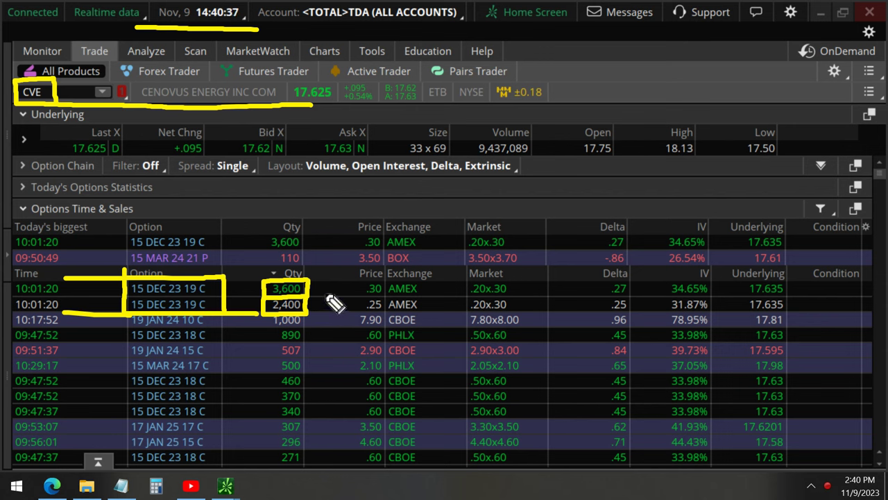
Write 6000 as the combined contract count and underline the .30 trade price.
{"action": "mouse_move", "coordinate": [330, 243]}
{"action": "left_mouse_down"}
{"action": "mouse_move", "coordinate": [330, 256]}
{"action": "mouse_move", "coordinate": [347, 268]}
{"action": "left_mouse_up"}
{"action": "left_click_drag", "start_coordinate": [324, 255], "coordinate": [347, 254]}
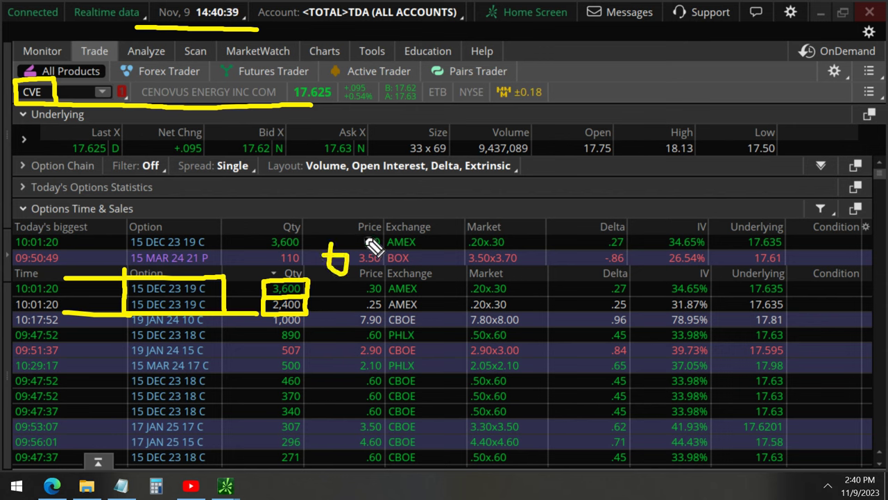
{"action": "mouse_move", "coordinate": [381, 224]}
{"action": "left_mouse_down"}
{"action": "mouse_move", "coordinate": [446, 227]}
{"action": "mouse_move", "coordinate": [458, 206]}
{"action": "left_mouse_up"}
{"action": "left_click_drag", "start_coordinate": [360, 296], "coordinate": [382, 295]}
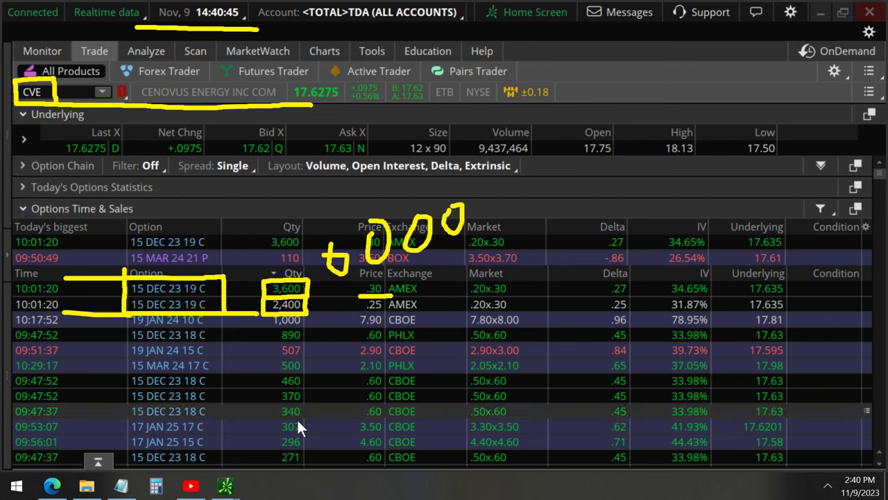
Compute 30 × 6000 = 180,000 in Windows Calculator as the premium estimate.
{"action": "left_click", "coordinate": [155, 486]}
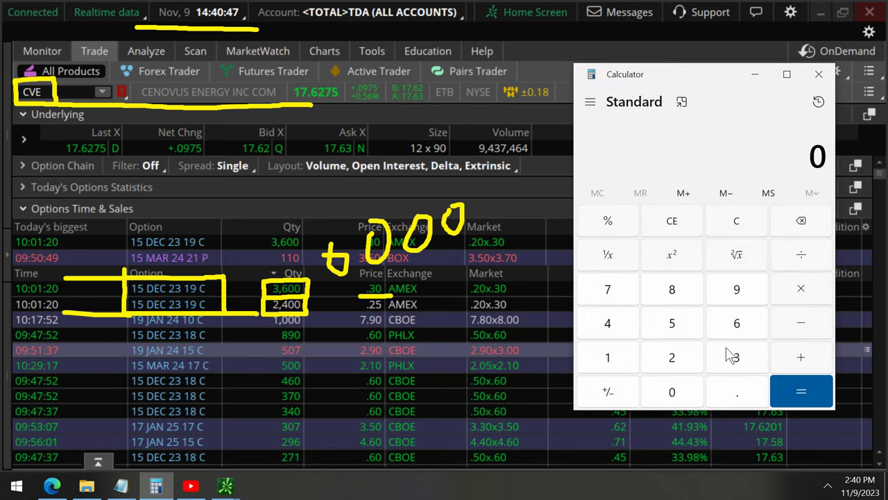
{"action": "left_click", "coordinate": [673, 392]}
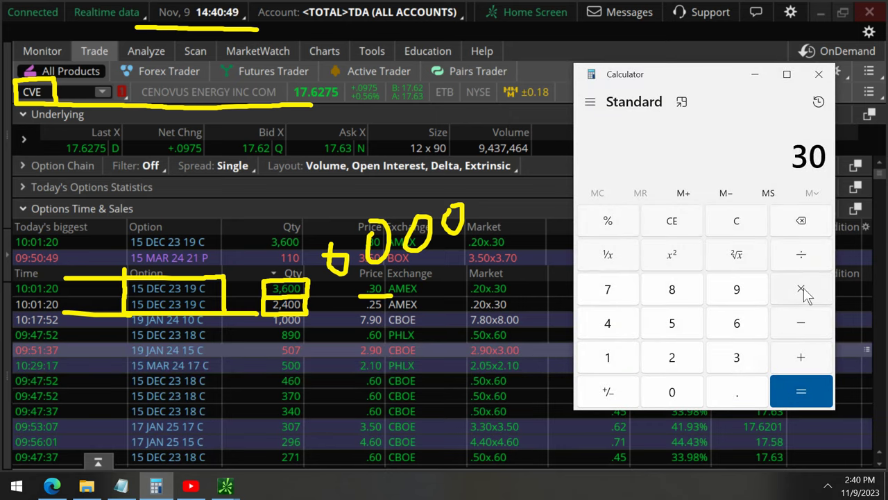
{"action": "left_click", "coordinate": [737, 324]}
{"action": "left_click", "coordinate": [672, 391]}
{"action": "left_click", "coordinate": [672, 390]}
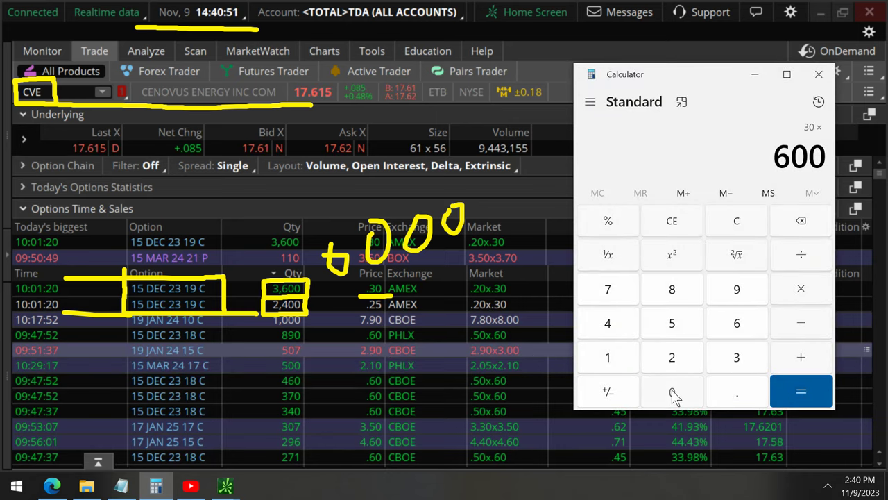
{"action": "left_click", "coordinate": [777, 389]}
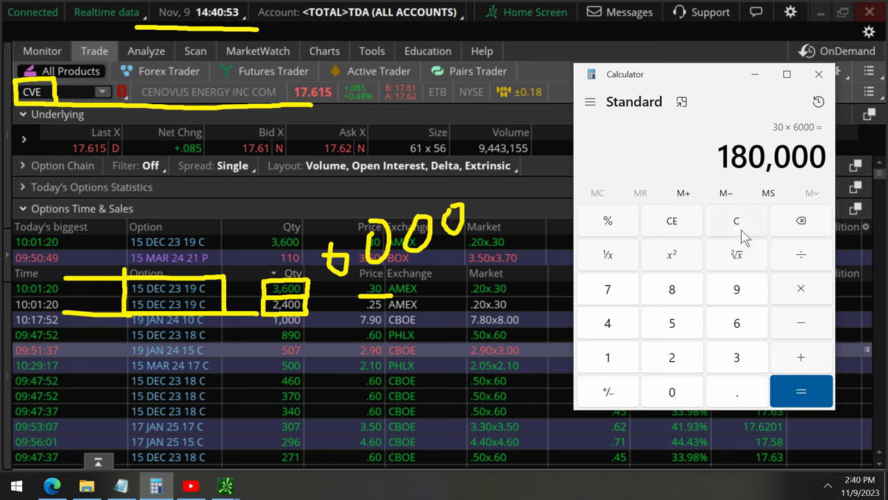
Remove the pen markings around the result and the chart, and clear the calculator to 0.
{"action": "mouse_move", "coordinate": [699, 140]}
{"action": "left_mouse_down"}
{"action": "mouse_move", "coordinate": [828, 166]}
{"action": "mouse_move", "coordinate": [710, 191]}
{"action": "mouse_move", "coordinate": [696, 136]}
{"action": "left_mouse_up"}
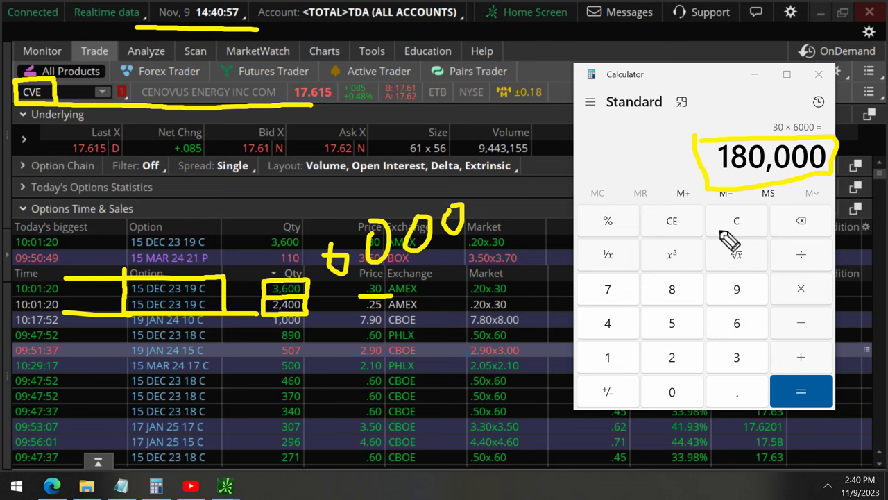
{"action": "key", "text": "ctrl+z"}
{"action": "key", "text": "ctrl+z"}
{"action": "key", "text": "ctrl+z"}
{"action": "key", "text": "ctrl+z"}
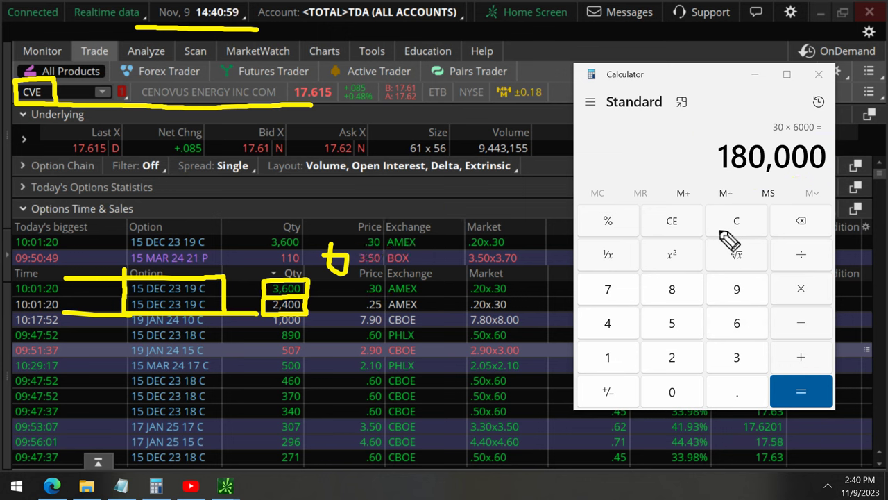
{"action": "key", "text": "ctrl+z"}
{"action": "key", "text": "ctrl+z"}
{"action": "key", "text": "ctrl+z"}
{"action": "key", "text": "ctrl+z"}
{"action": "key", "text": "ctrl+z"}
{"action": "key", "text": "ctrl+z"}
{"action": "key", "text": "ctrl+z"}
{"action": "key", "text": "ctrl+z"}
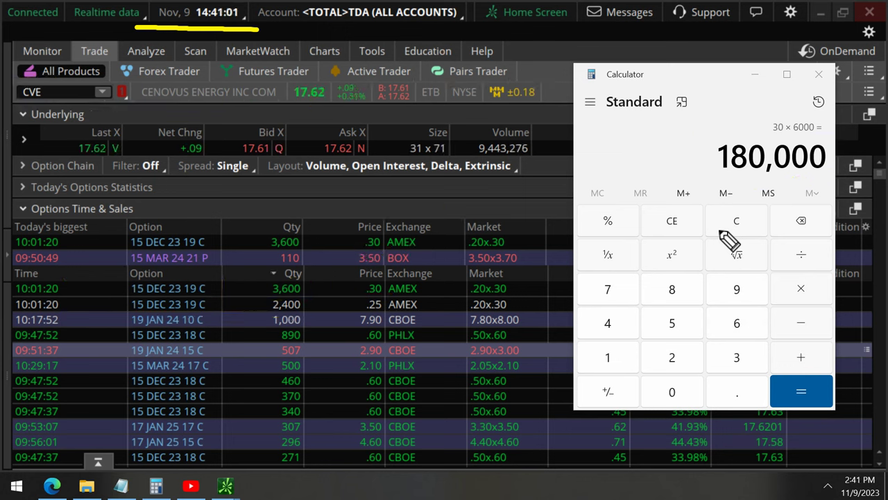
{"action": "key", "text": "ctrl+z"}
{"action": "left_click", "coordinate": [742, 221]}
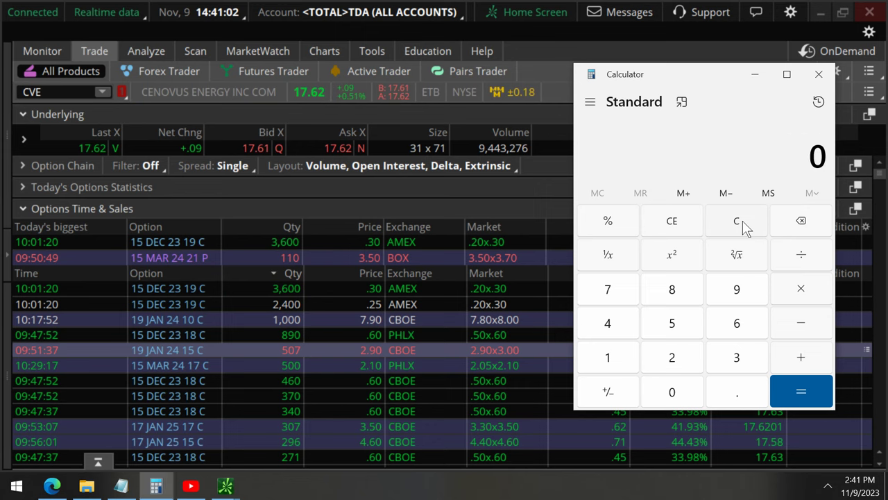
Show the 15 DEC 23 option chain and underline the 19 call row (6,094 volume, 738 open interest).
{"action": "left_click", "coordinate": [819, 74]}
{"action": "left_click", "coordinate": [75, 166]}
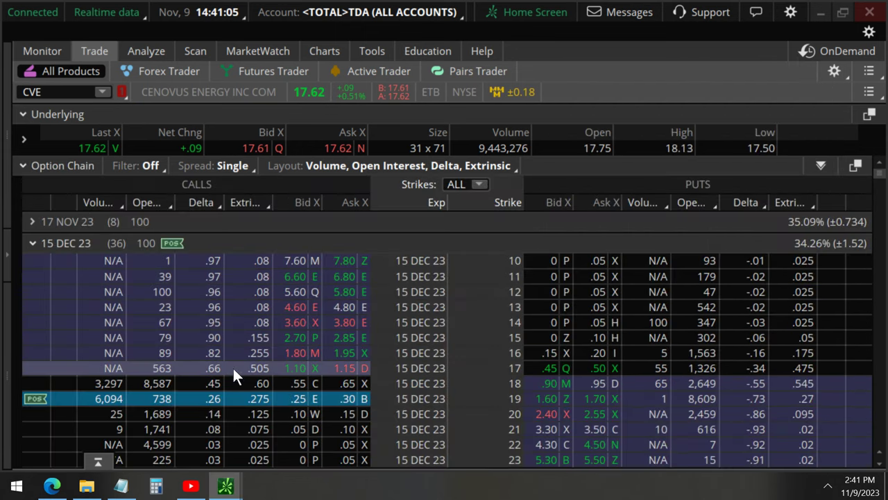
{"action": "scroll", "coordinate": [251, 368], "scroll_direction": "down", "scroll_amount": 2}
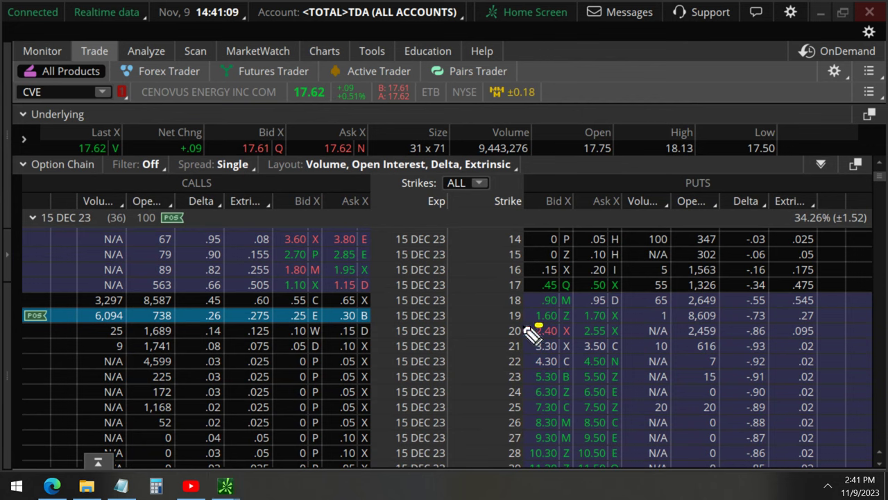
{"action": "mouse_move", "coordinate": [543, 323]}
{"action": "left_mouse_down"}
{"action": "mouse_move", "coordinate": [79, 325]}
{"action": "mouse_move", "coordinate": [182, 328]}
{"action": "left_mouse_up"}
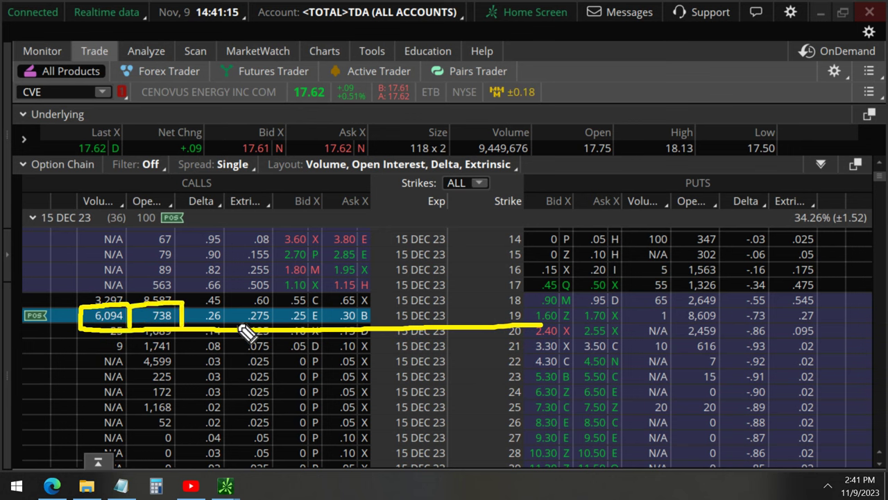
{"action": "left_click_drag", "start_coordinate": [250, 328], "coordinate": [14, 322]}
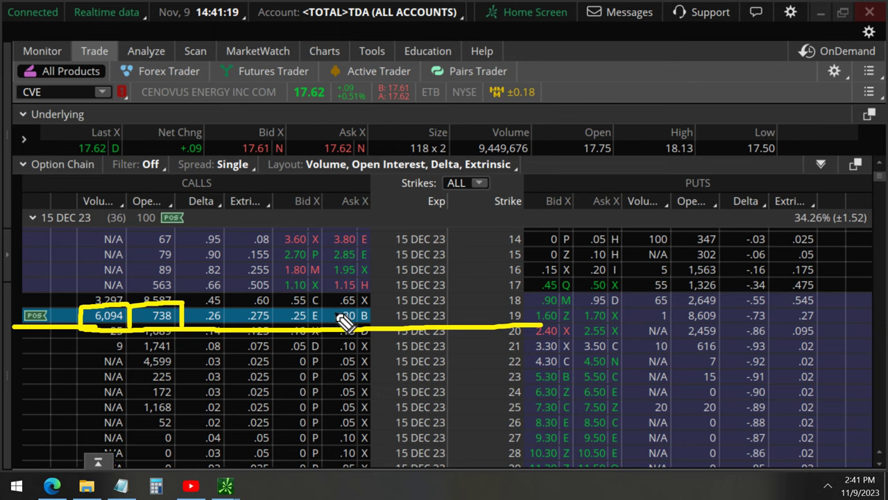
{"action": "left_click", "coordinate": [338, 318]}
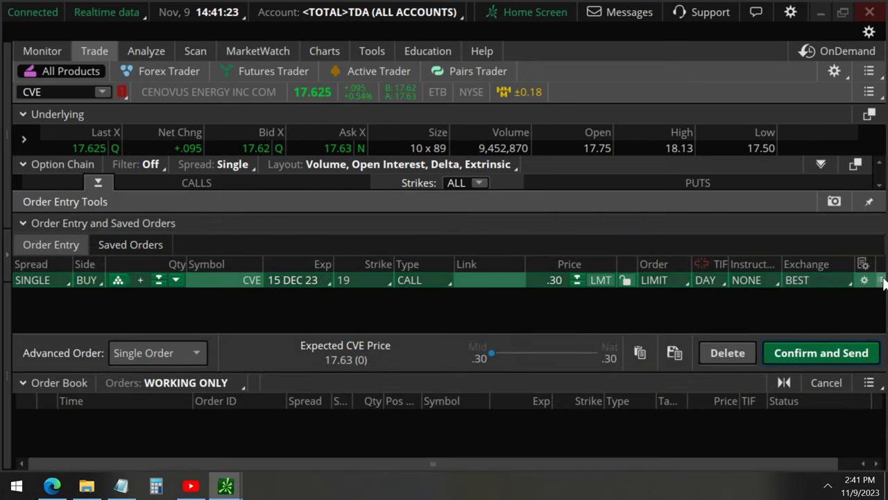
Analyze a +1 CVE 15 DEC 23 19 call at .30 in the risk profile with a wider price range.
{"action": "left_click", "coordinate": [882, 281]}
{"action": "left_click", "coordinate": [711, 198]}
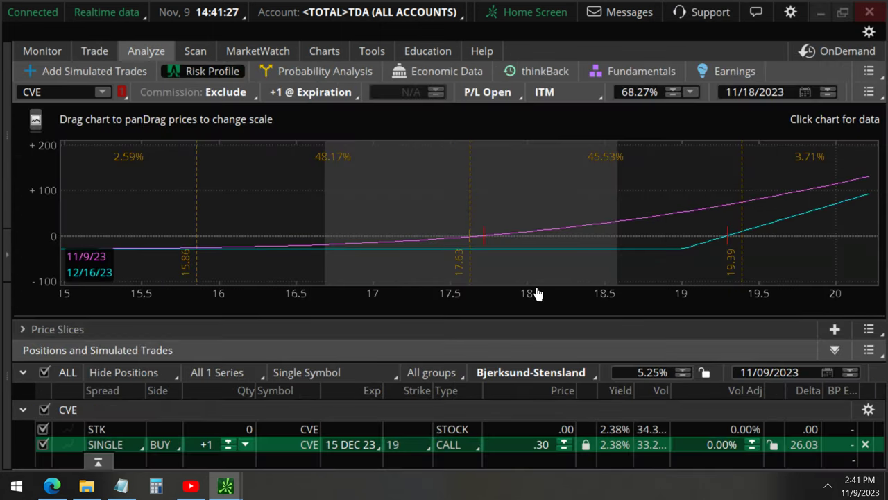
{"action": "left_click_drag", "start_coordinate": [755, 298], "coordinate": [631, 307]}
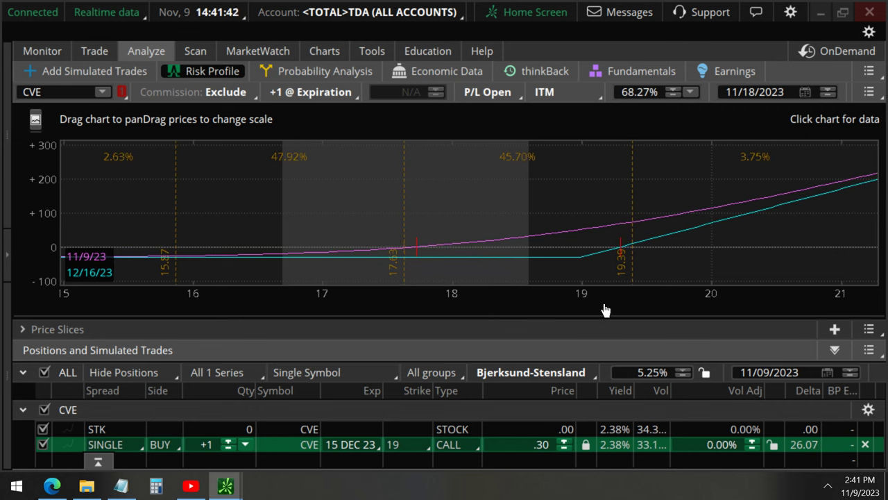
{"action": "left_click", "coordinate": [229, 441]}
{"action": "left_click", "coordinate": [229, 442]}
{"action": "left_click", "coordinate": [227, 448]}
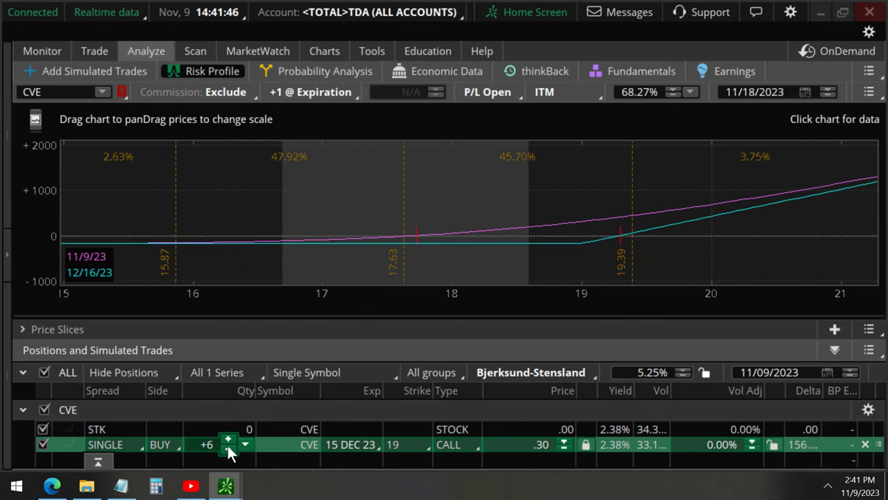
{"action": "left_click", "coordinate": [228, 448]}
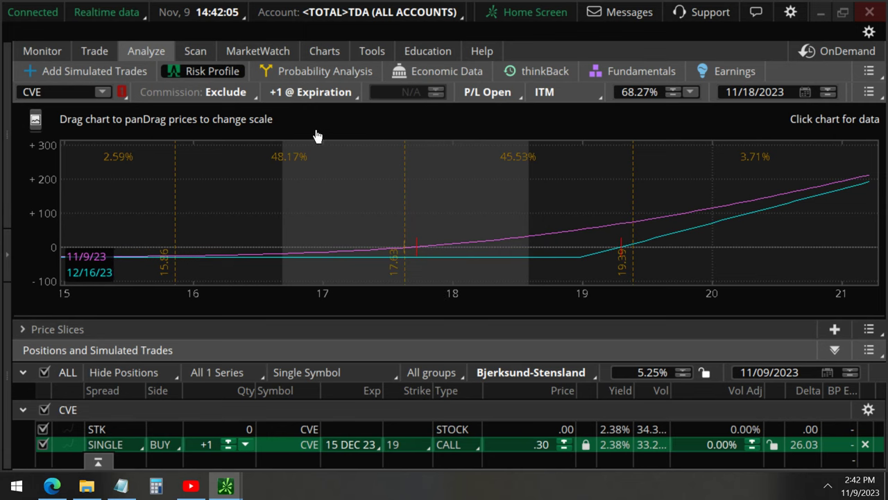
Switch to CVE's 1Y daily candlestick chart, showing the stock at 17.62.
{"action": "left_click", "coordinate": [318, 50]}
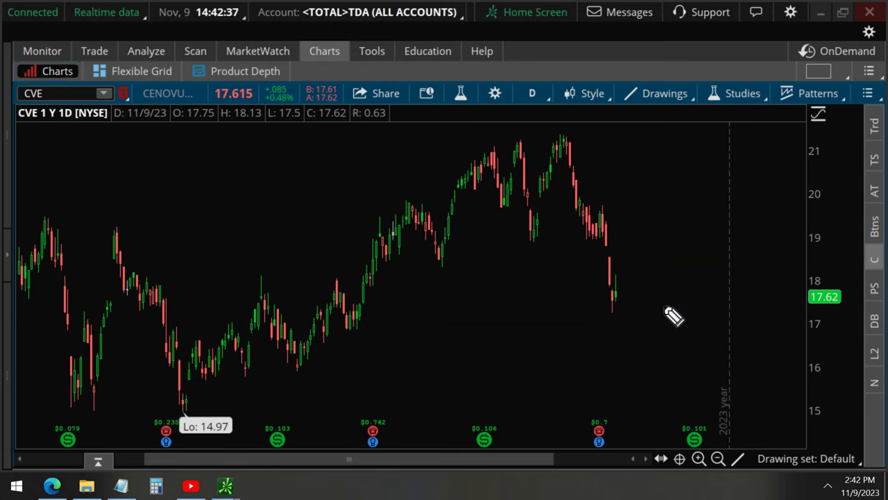
Draw a yellow support line near 17.5 and an upward arrow toward about 20.
{"action": "left_click_drag", "start_coordinate": [629, 304], "coordinate": [263, 297]}
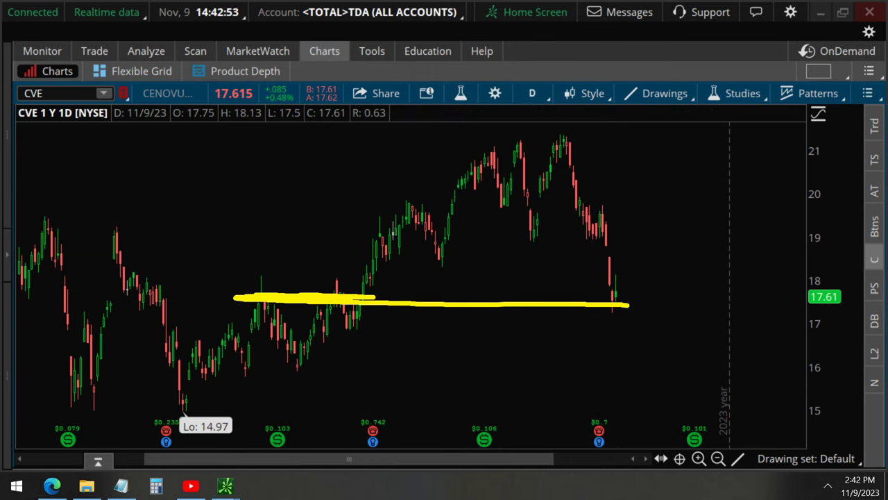
{"action": "mouse_move", "coordinate": [624, 297]}
{"action": "left_mouse_down"}
{"action": "mouse_move", "coordinate": [691, 226]}
{"action": "mouse_move", "coordinate": [629, 224]}
{"action": "left_mouse_up"}
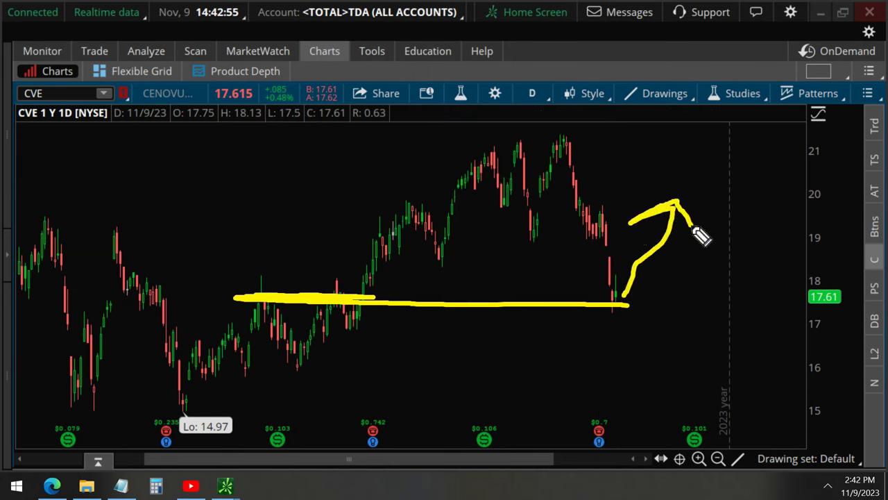